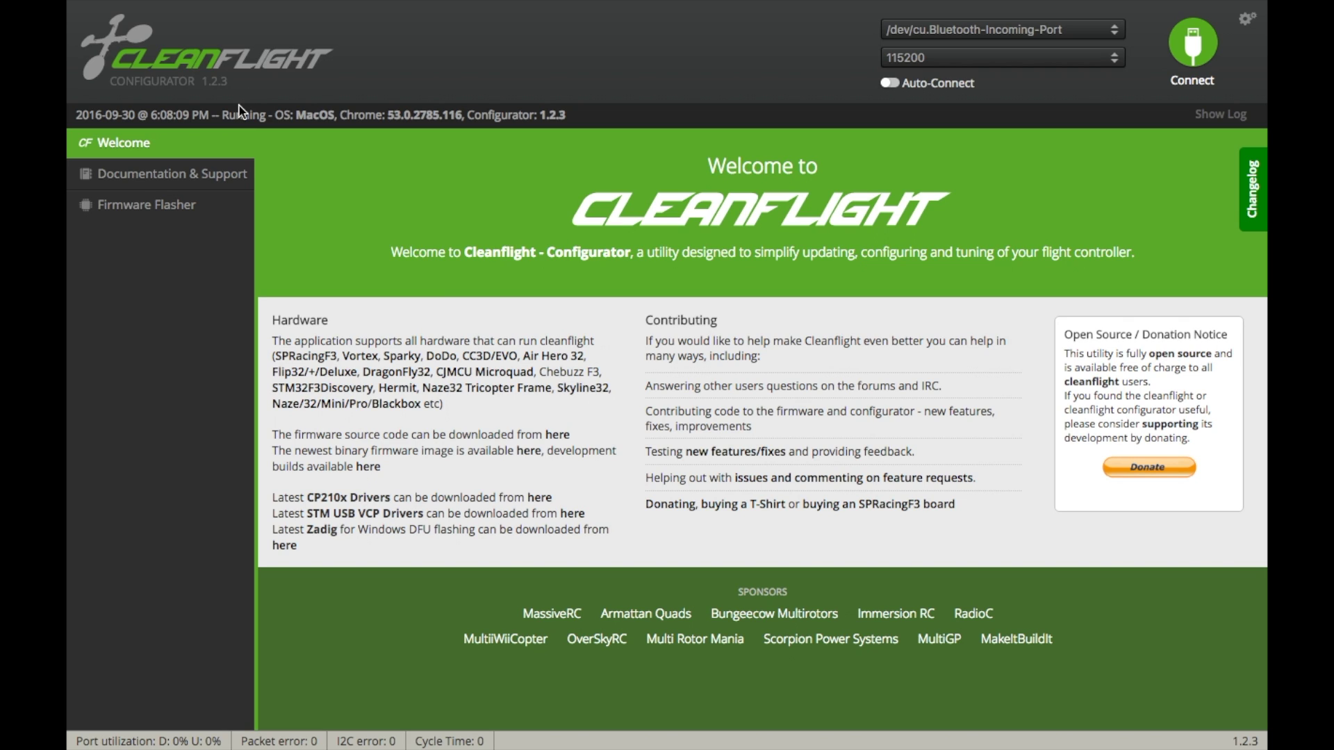
Switch from the Welcome page to the Firmware Flasher page
{"action": "left_click", "coordinate": [184, 208]}
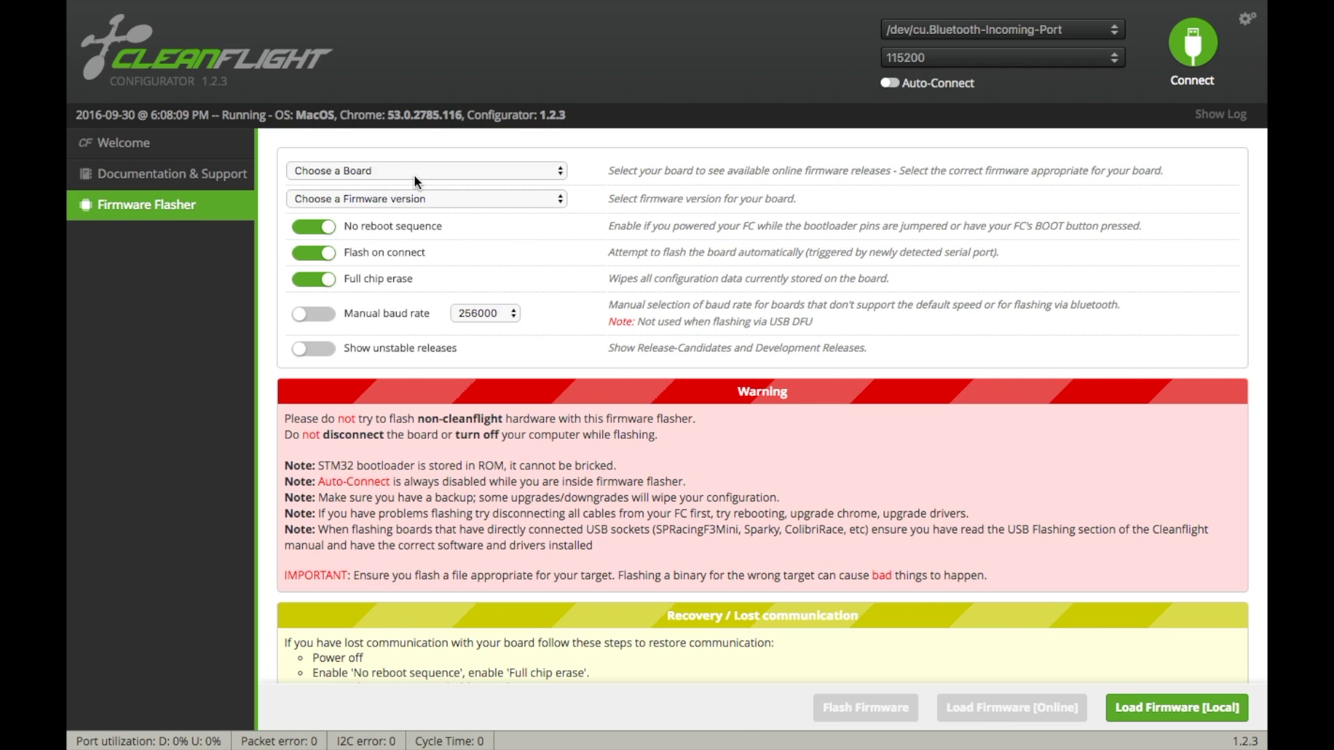
Choose board ALIENFLIGHTF1 and firmware version v1.13.0 (stable) in the flasher
{"action": "left_click", "coordinate": [414, 174]}
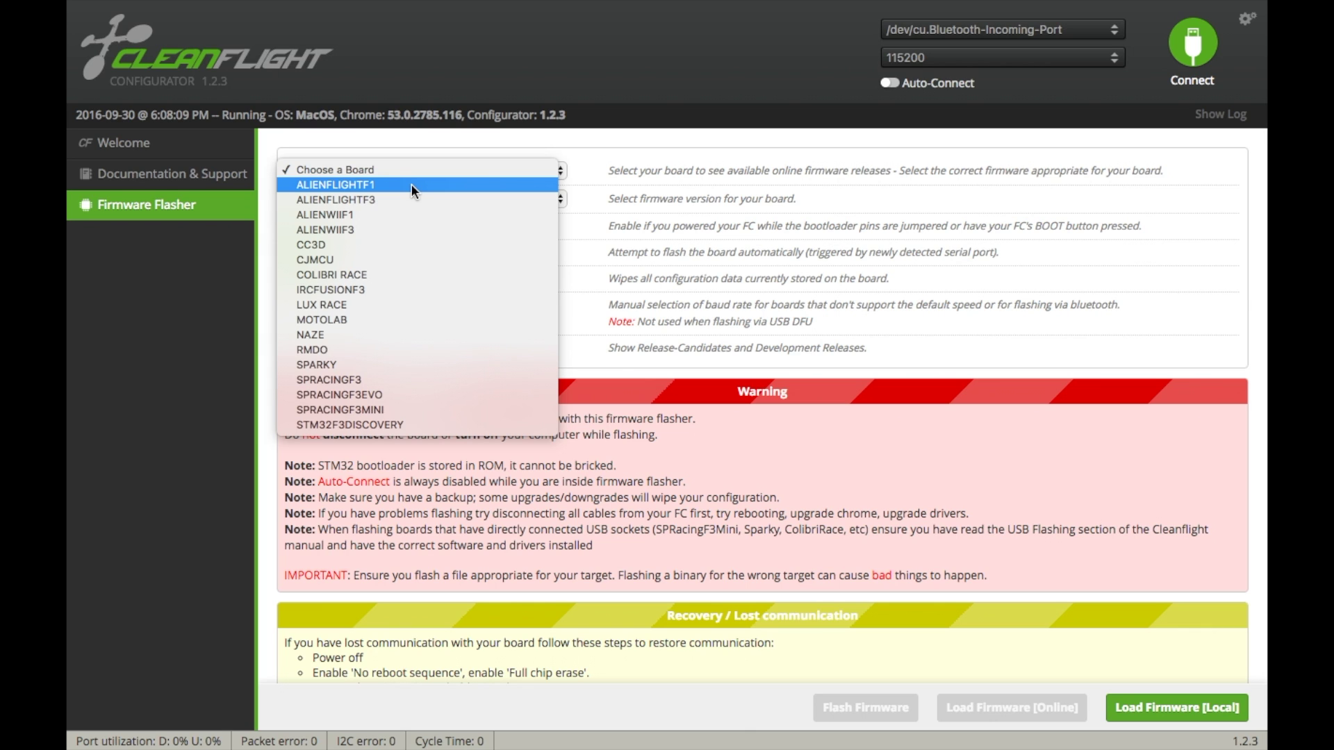
{"action": "left_click", "coordinate": [411, 184]}
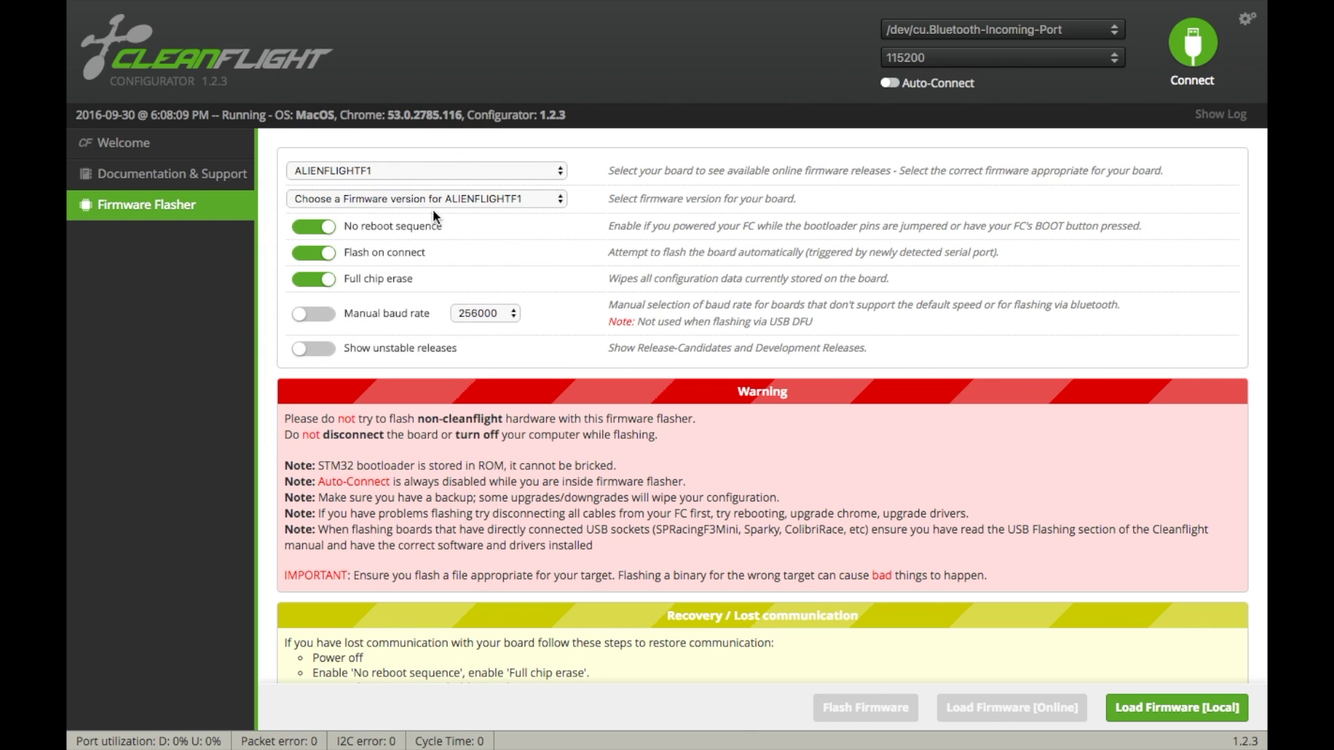
{"action": "left_click", "coordinate": [432, 201]}
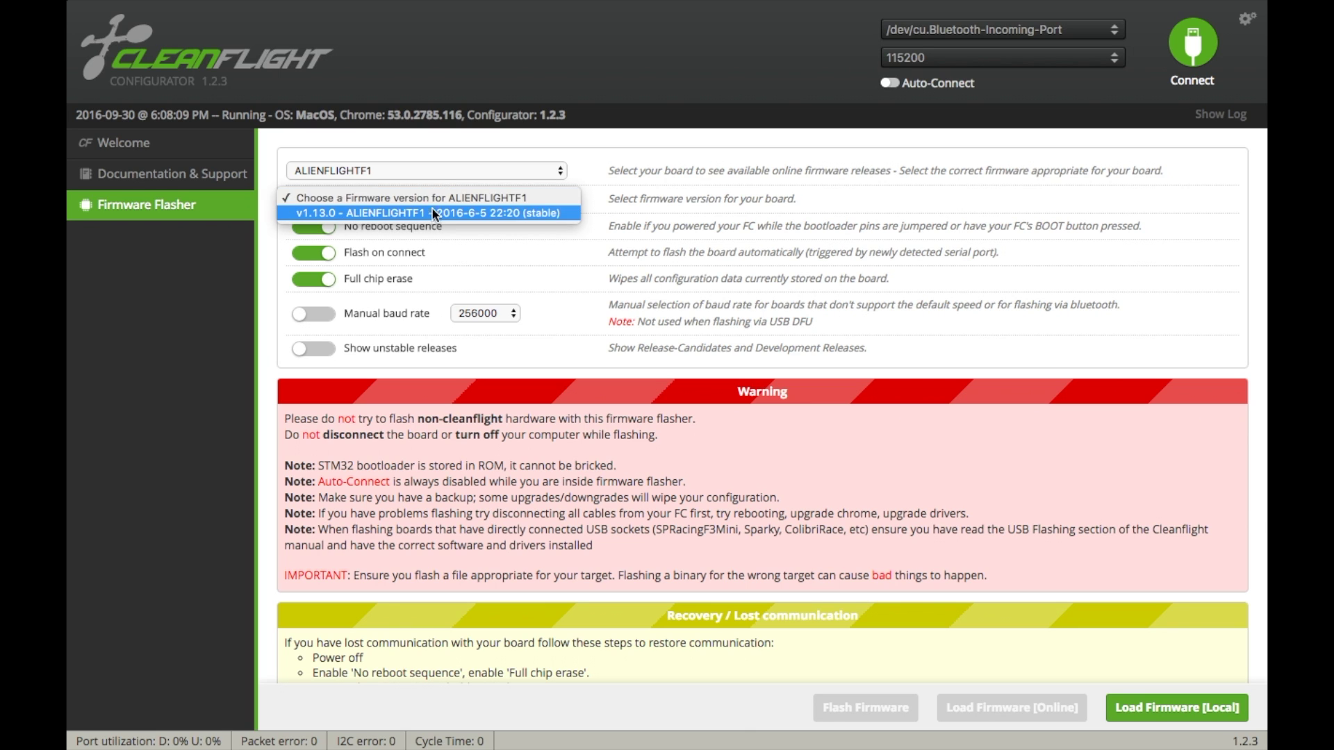
{"action": "left_click", "coordinate": [366, 213]}
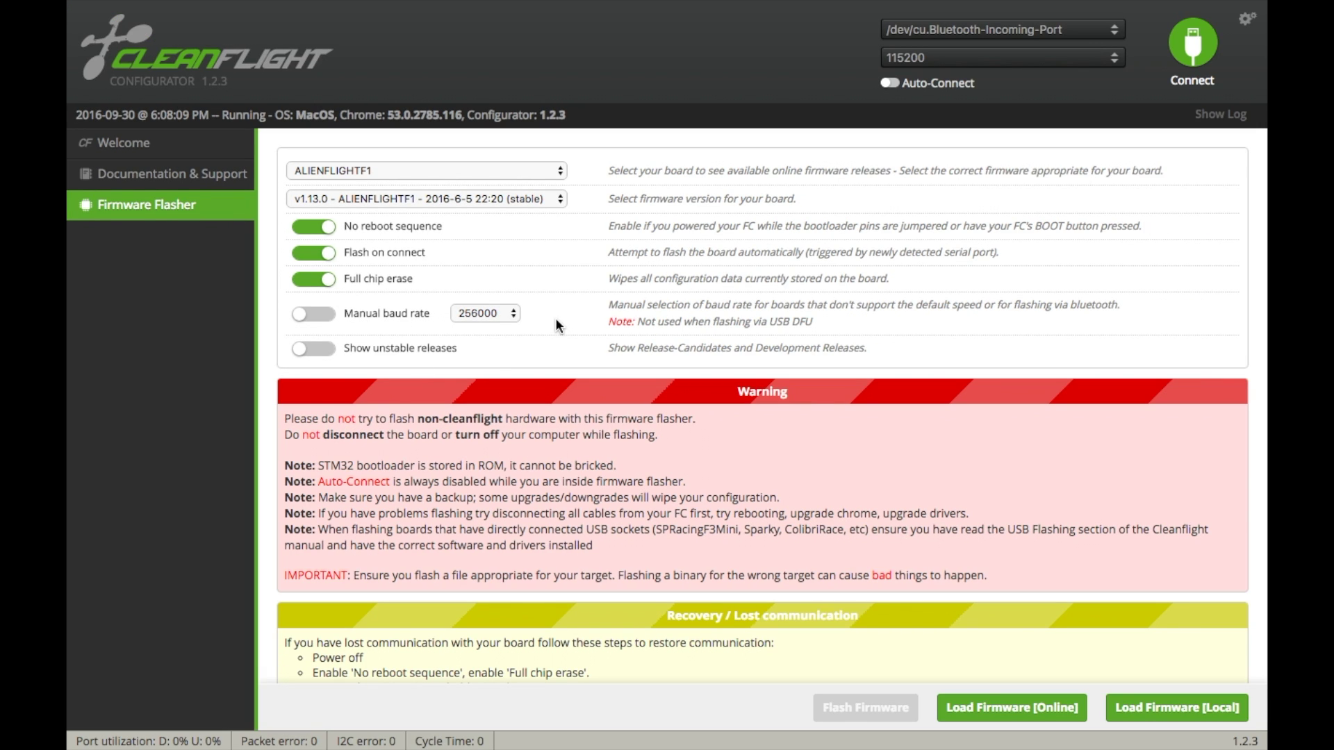
Load the selected v1.13.0 ALIENFLIGHTF1 firmware online
{"action": "left_click", "coordinate": [964, 718]}
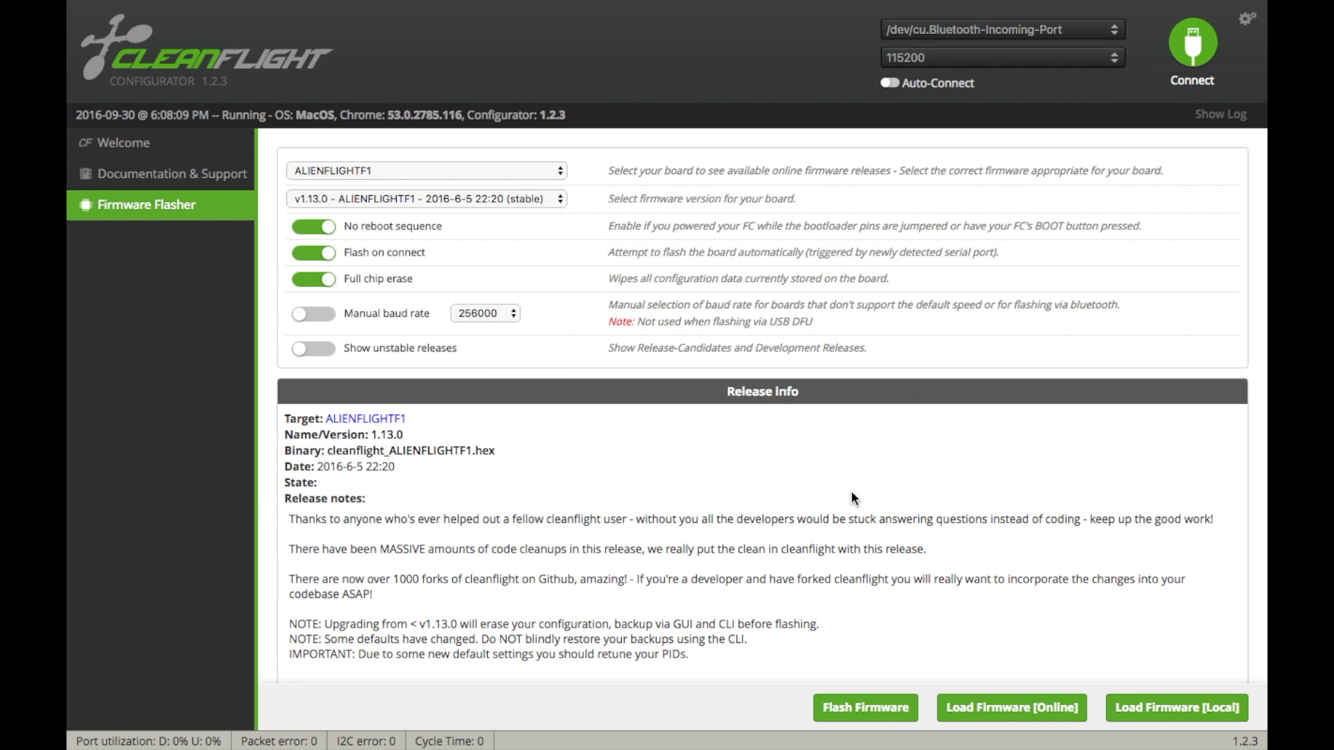
{"action": "scroll", "coordinate": [851, 491], "scroll_direction": "down", "scroll_amount": 2}
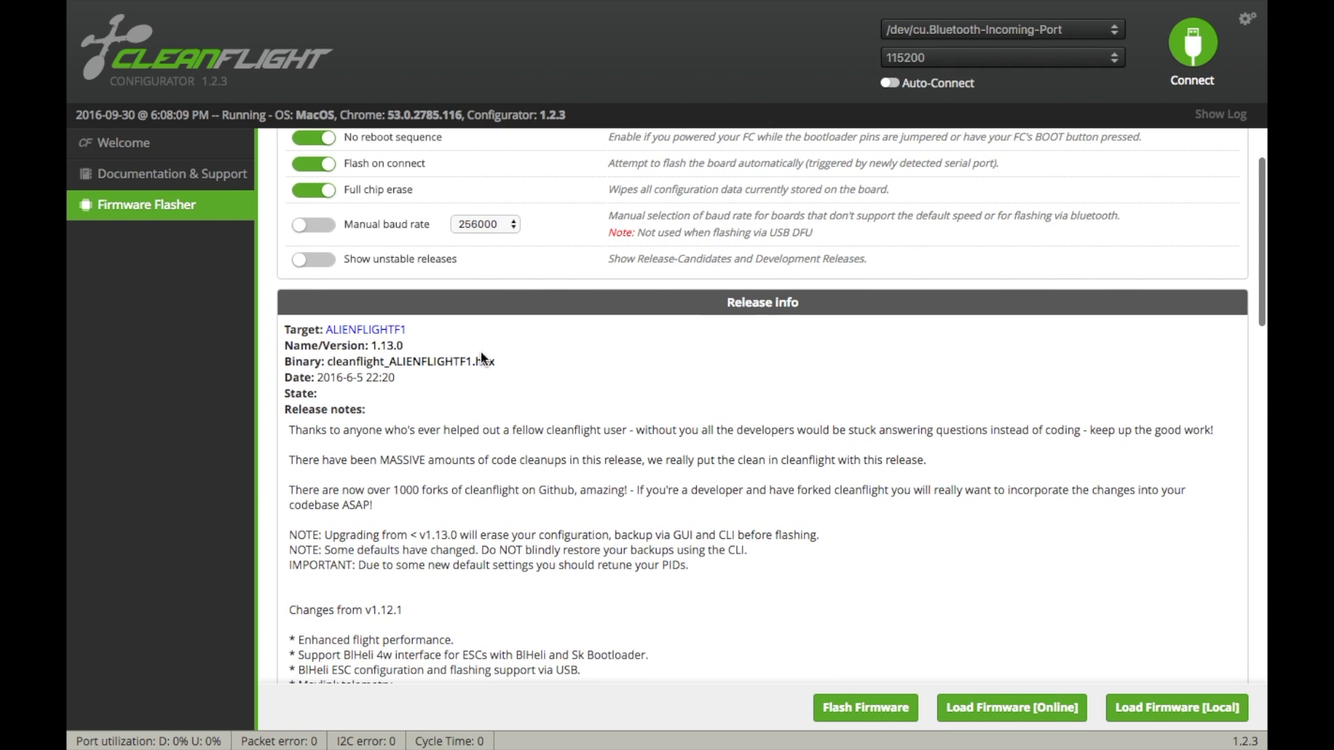
{"action": "scroll", "coordinate": [517, 453], "scroll_direction": "down", "scroll_amount": 3}
{"action": "scroll", "coordinate": [517, 460], "scroll_direction": "down", "scroll_amount": 3}
{"action": "scroll", "coordinate": [490, 543], "scroll_direction": "down", "scroll_amount": 3}
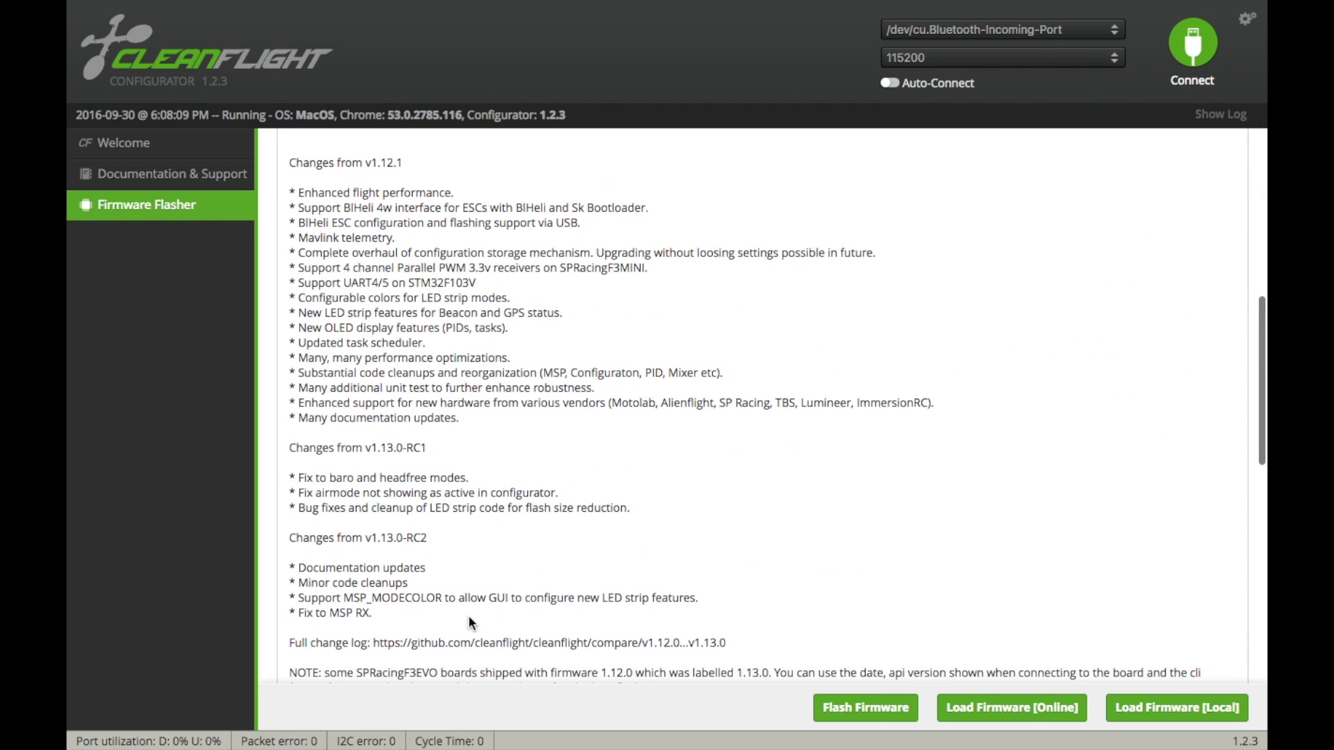
{"action": "scroll", "coordinate": [467, 614], "scroll_direction": "down", "scroll_amount": 2}
{"action": "scroll", "coordinate": [468, 615], "scroll_direction": "down", "scroll_amount": 3}
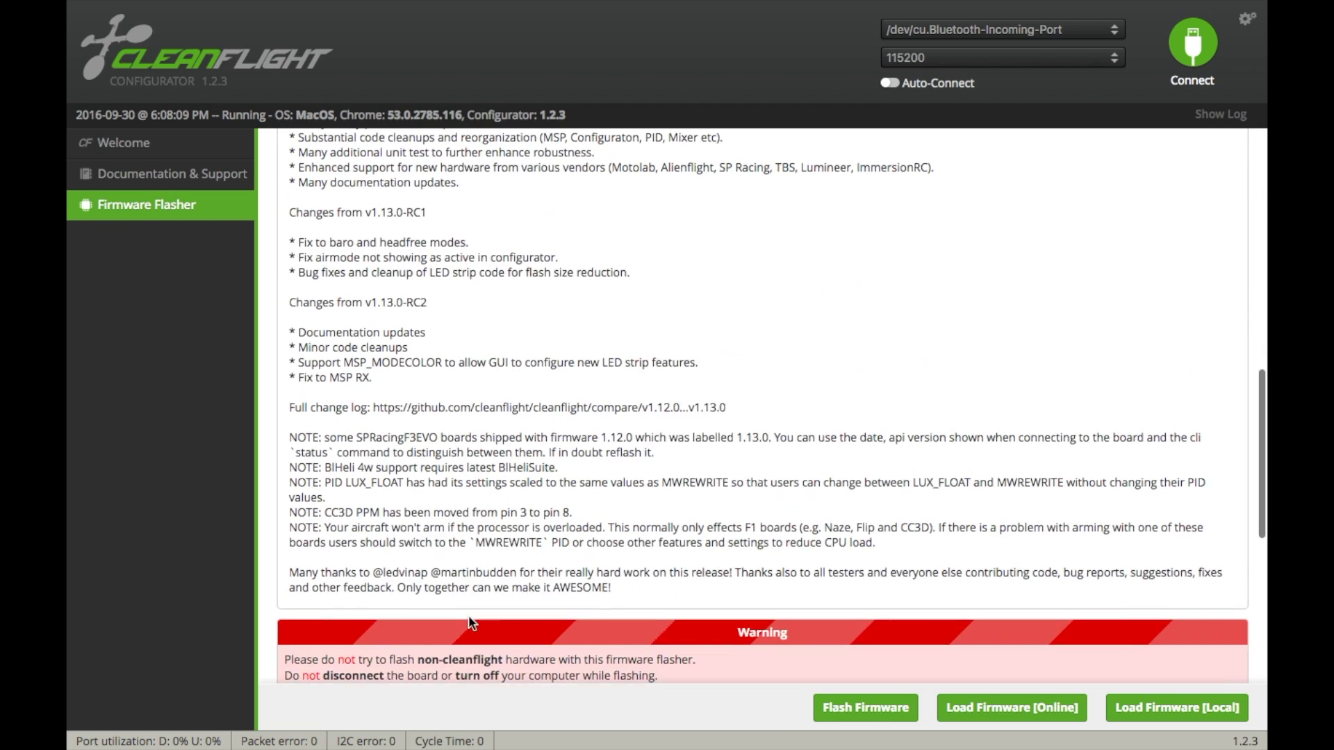
{"action": "scroll", "coordinate": [468, 615], "scroll_direction": "down", "scroll_amount": 4}
{"action": "scroll", "coordinate": [468, 615], "scroll_direction": "down", "scroll_amount": 4}
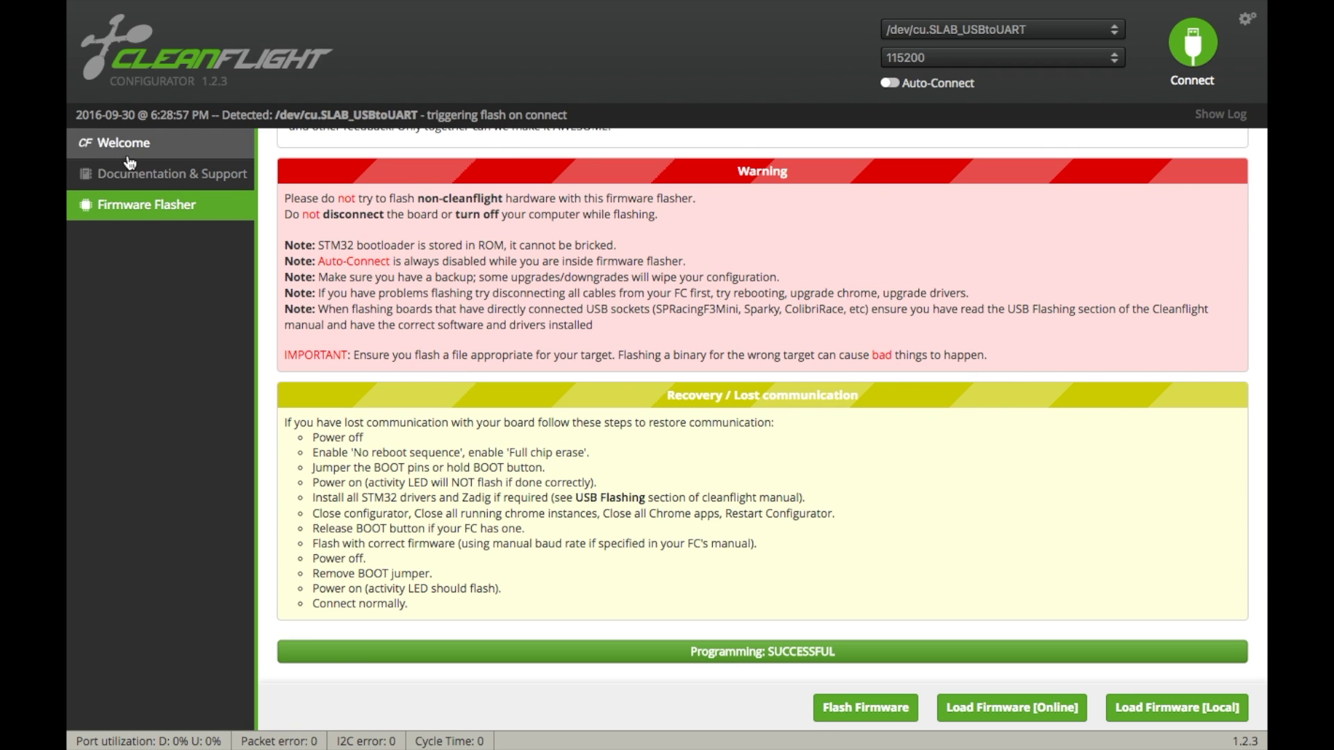
Return to the Welcome page and connect to the flashed flight controller
{"action": "left_click", "coordinate": [98, 144]}
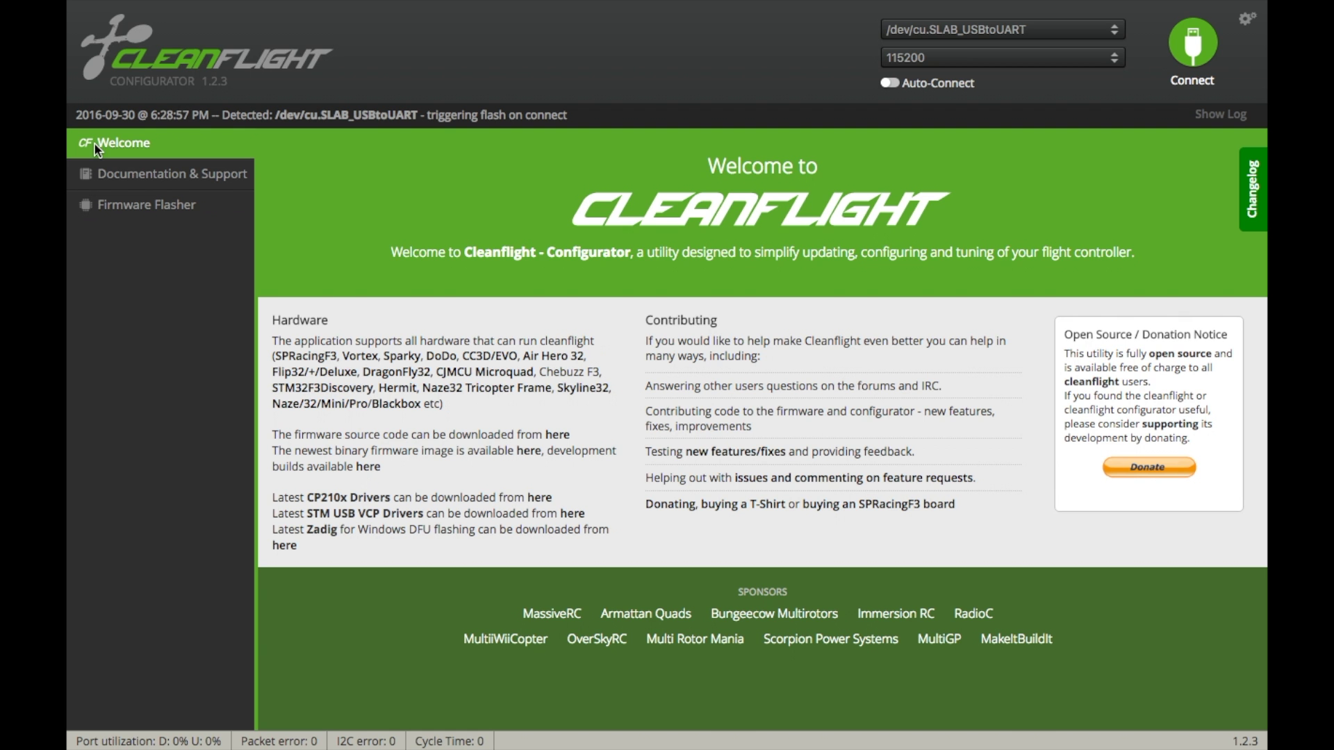
{"action": "left_click", "coordinate": [1204, 68]}
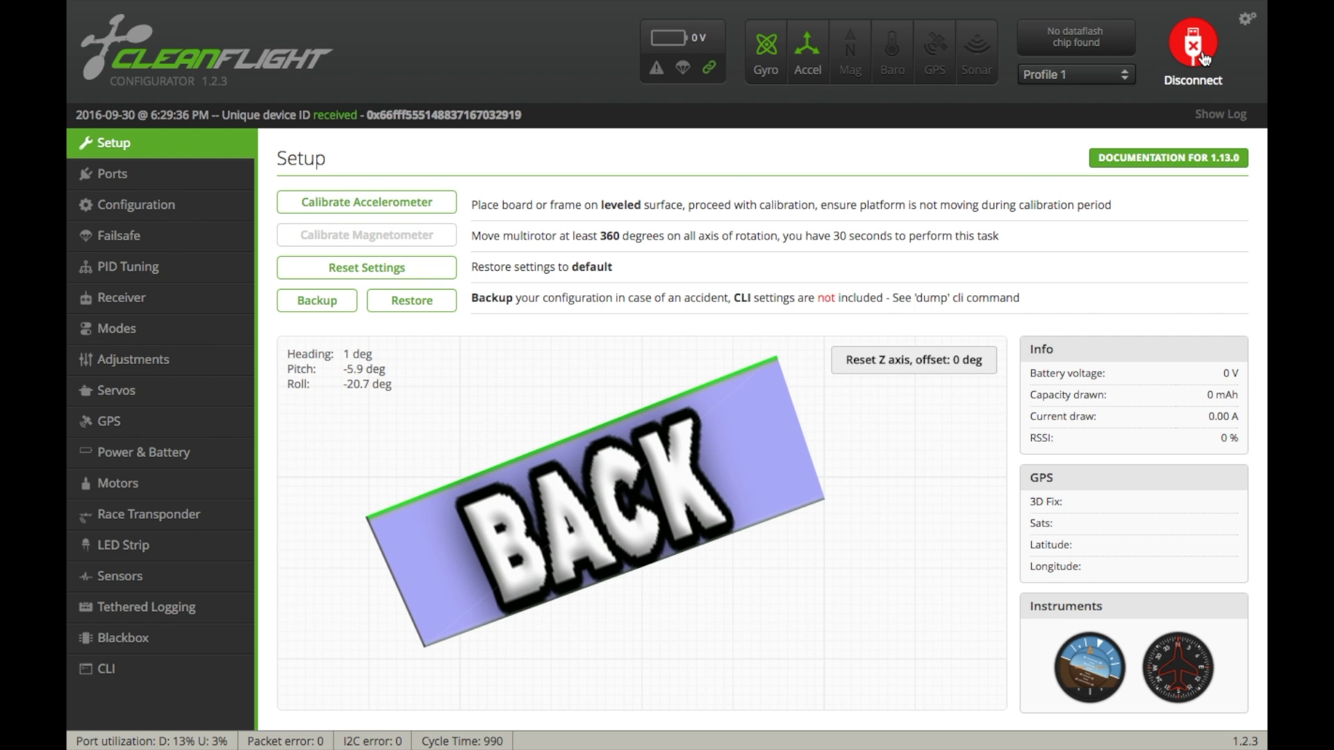